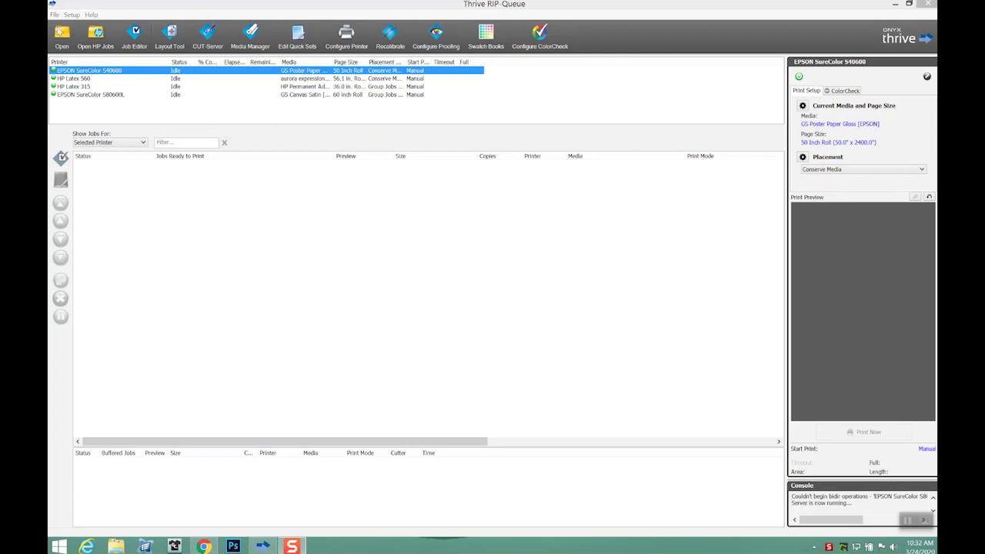
# Bring the ONYX Thrive RIP-Queue window to the front.
pyautogui.click(117, 179)
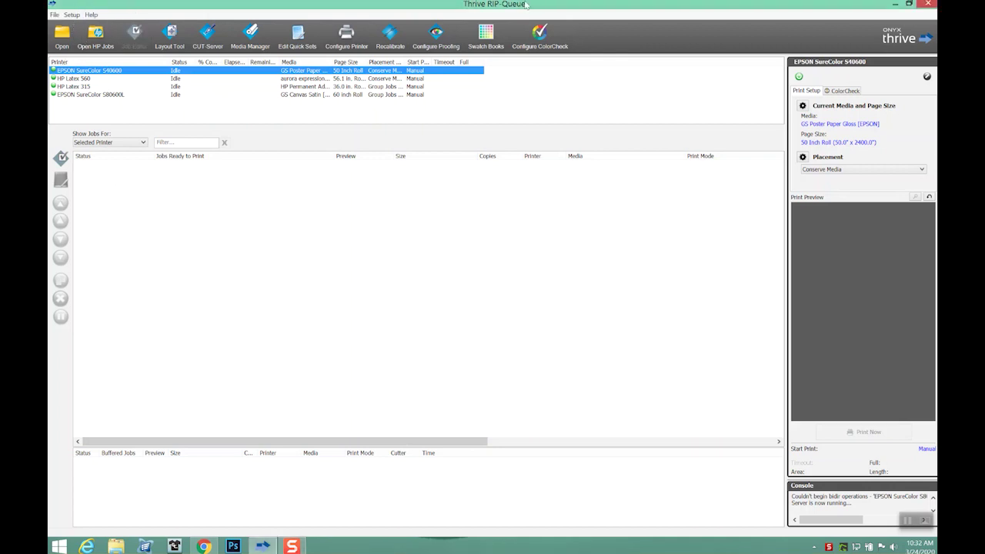
# Stop the server via File > Manage Printers, review the four active printers, and close with Done.
pyautogui.click(54, 16)
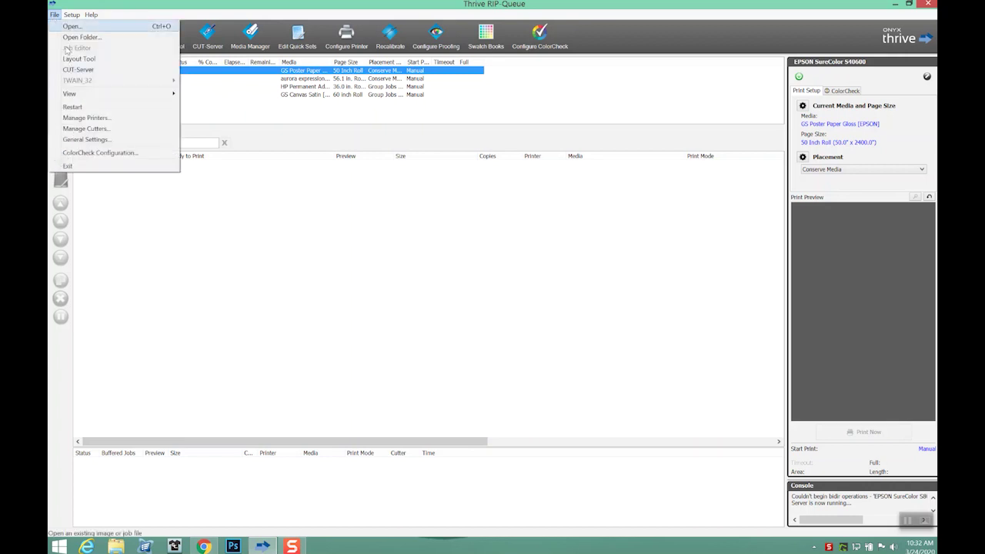
pyautogui.click(77, 118)
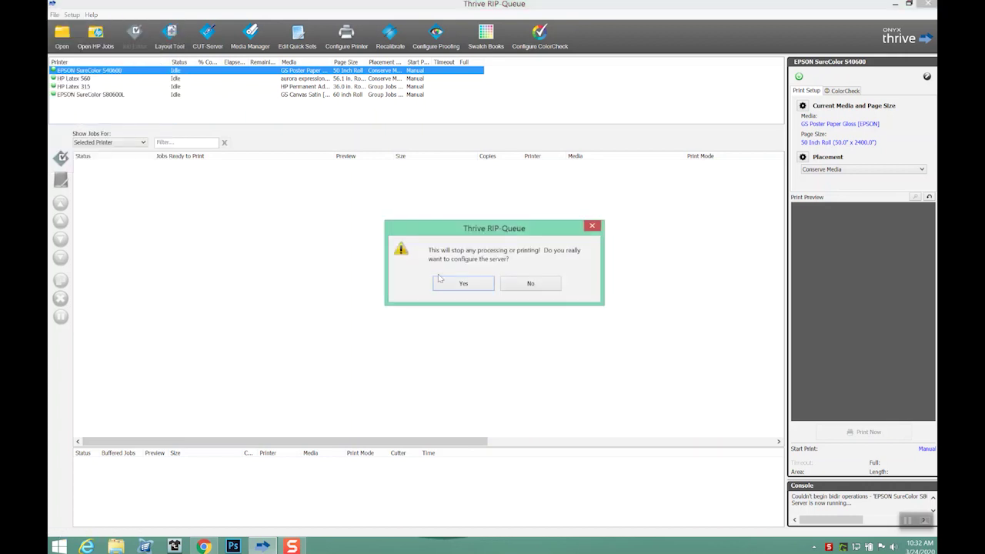
pyautogui.click(462, 284)
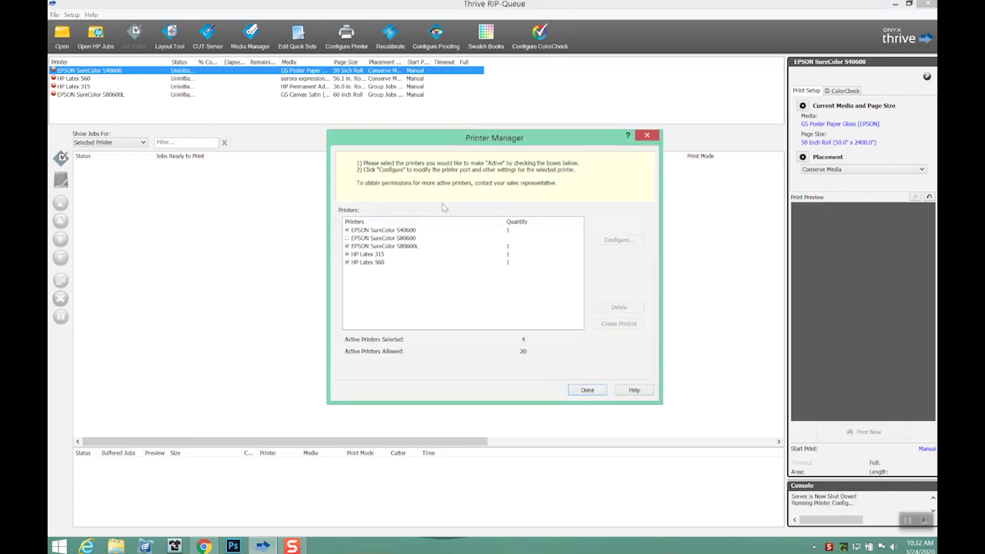
pyautogui.moveTo(481, 141); pyautogui.dragTo(471, 121)
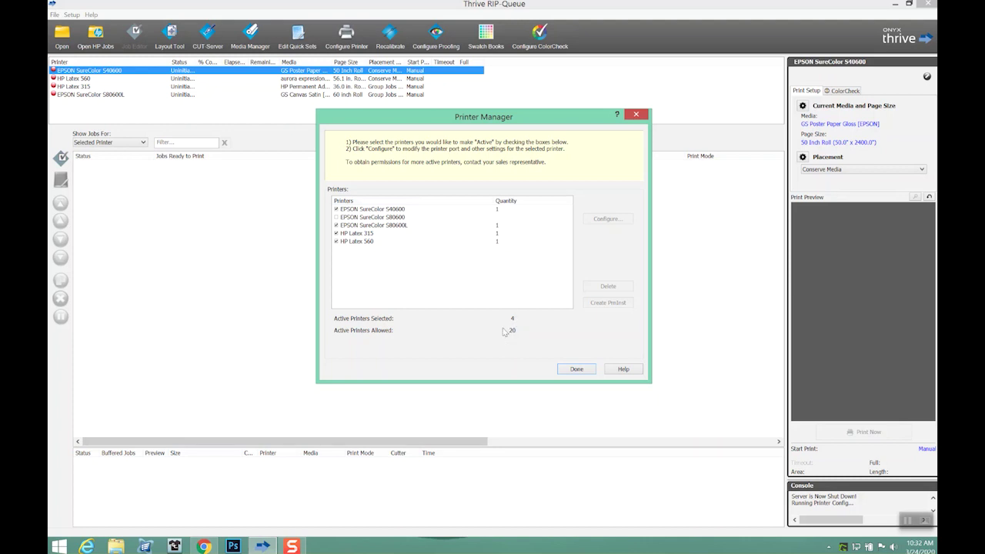
pyautogui.click(578, 373)
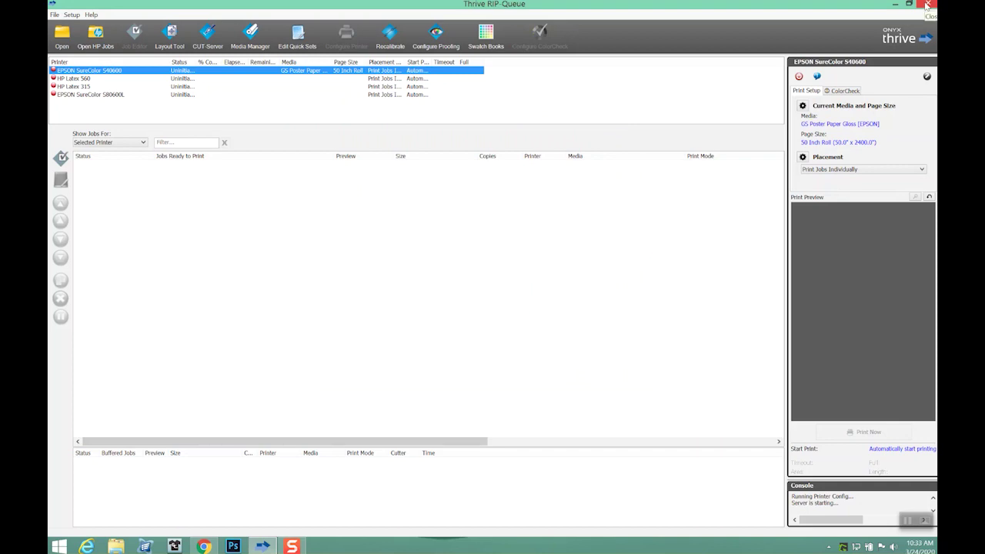
# Close RIP-Queue and launch Install Printer from the Thrive 18 Start menu folder.
pyautogui.click(928, 5)
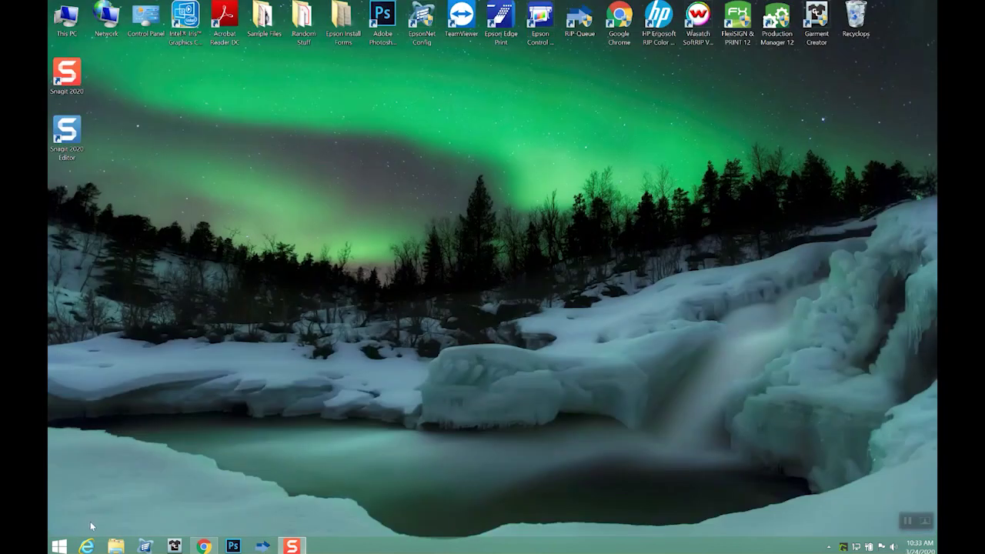
pyautogui.click(59, 547)
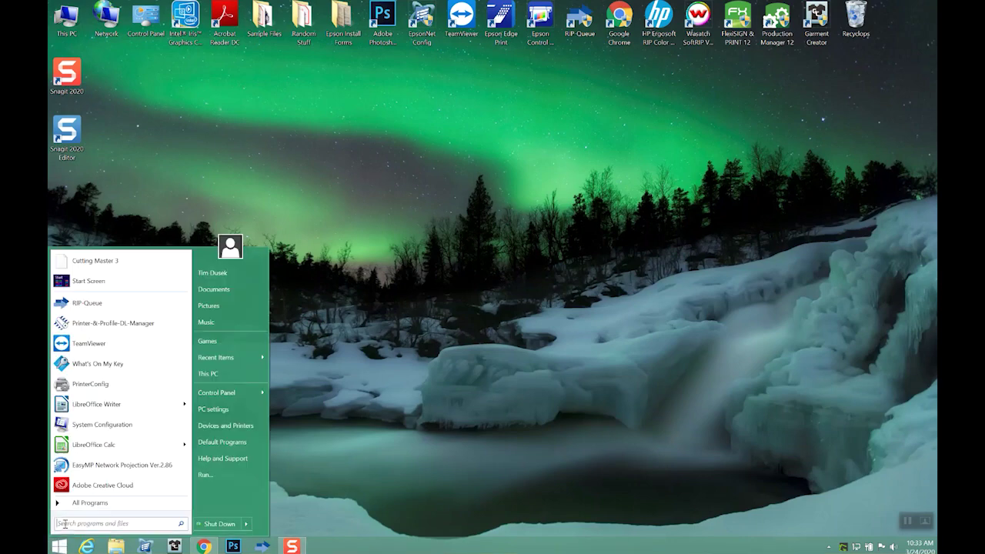
pyautogui.click(88, 505)
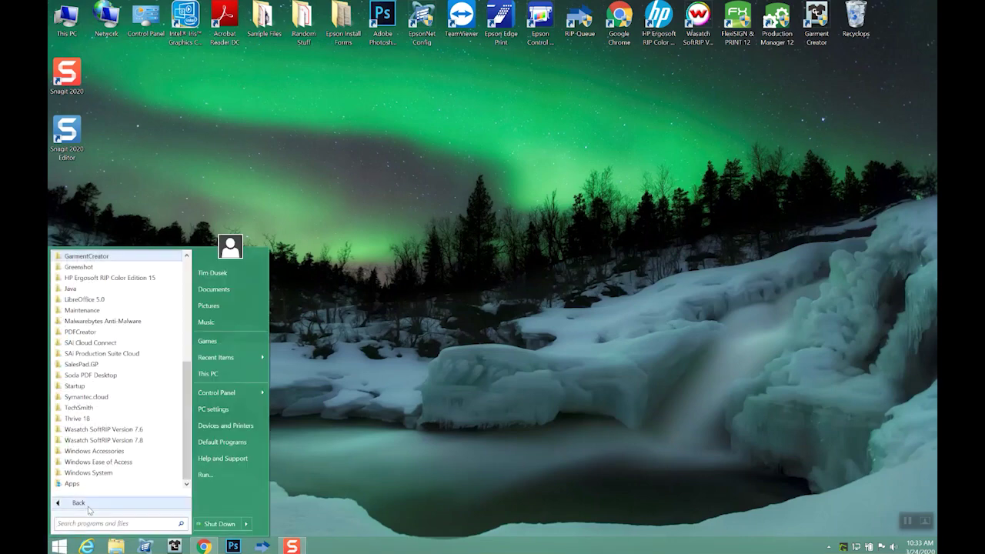
pyautogui.click(340, 456)
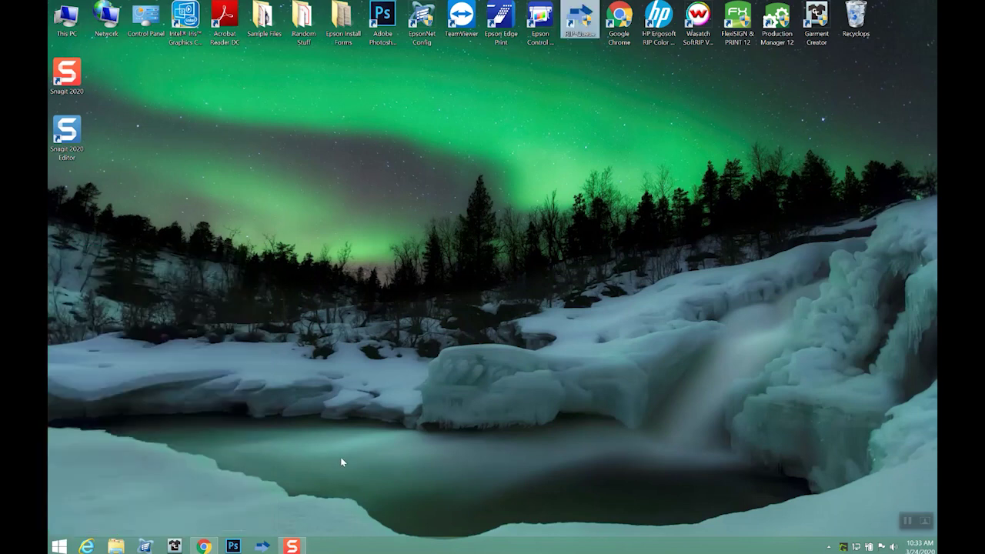
pyautogui.click(67, 545)
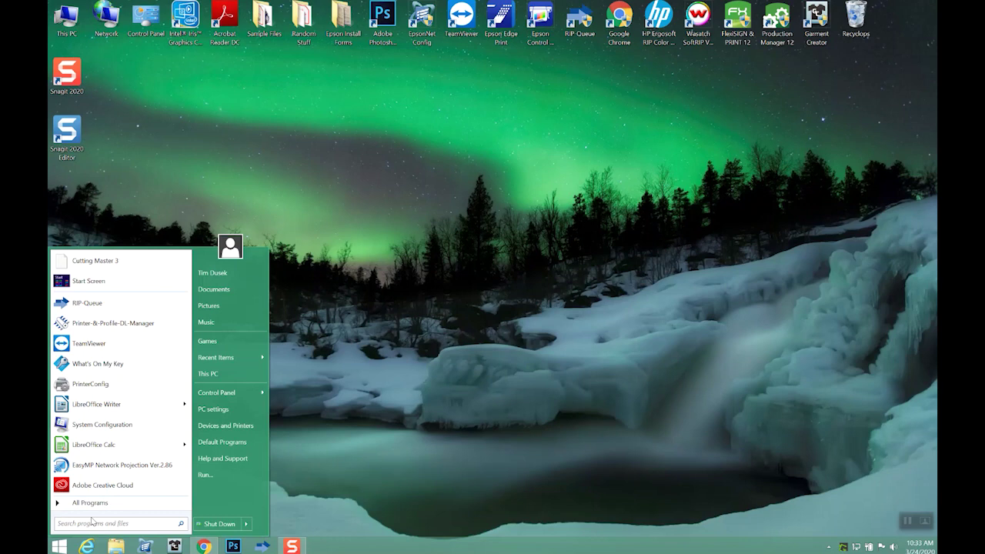
pyautogui.click(112, 505)
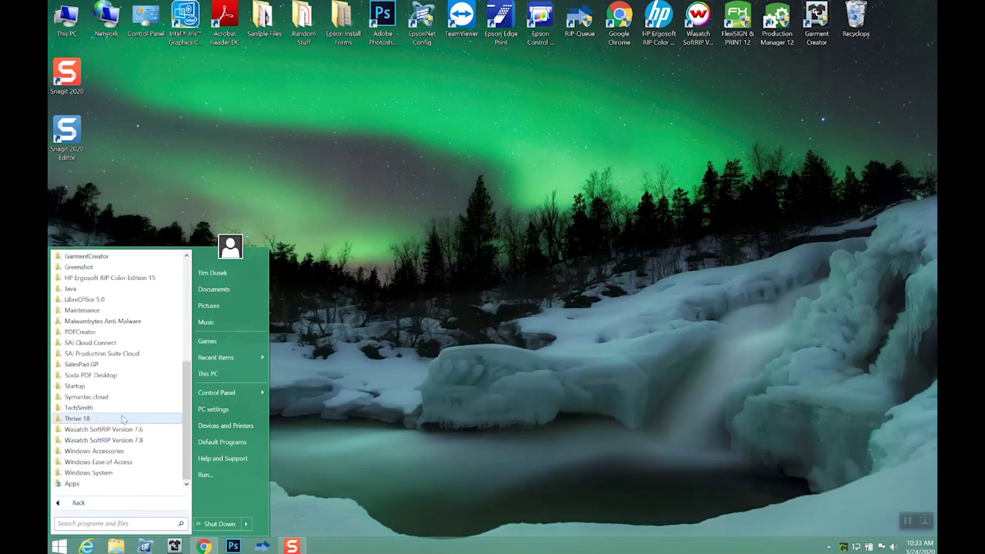
pyautogui.click(77, 419)
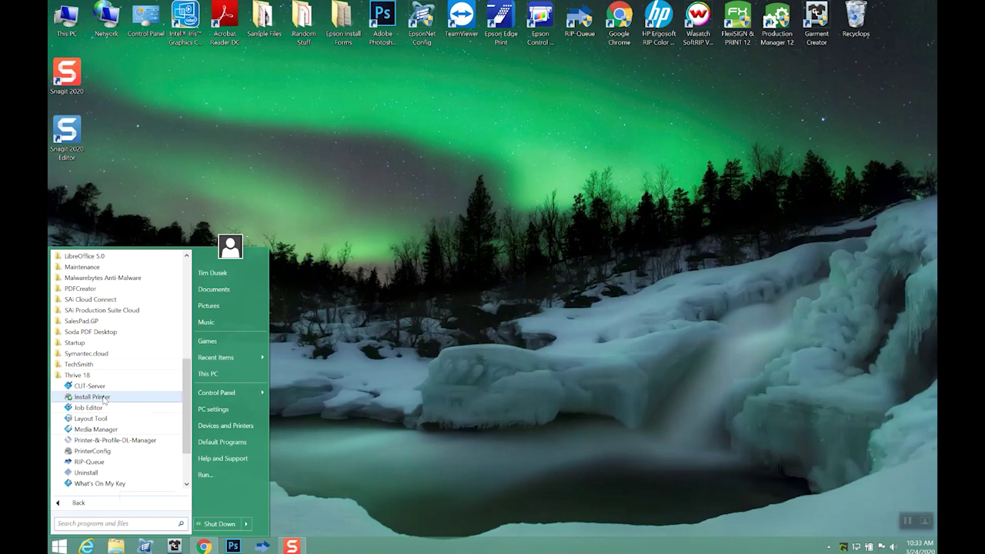
pyautogui.click(104, 397)
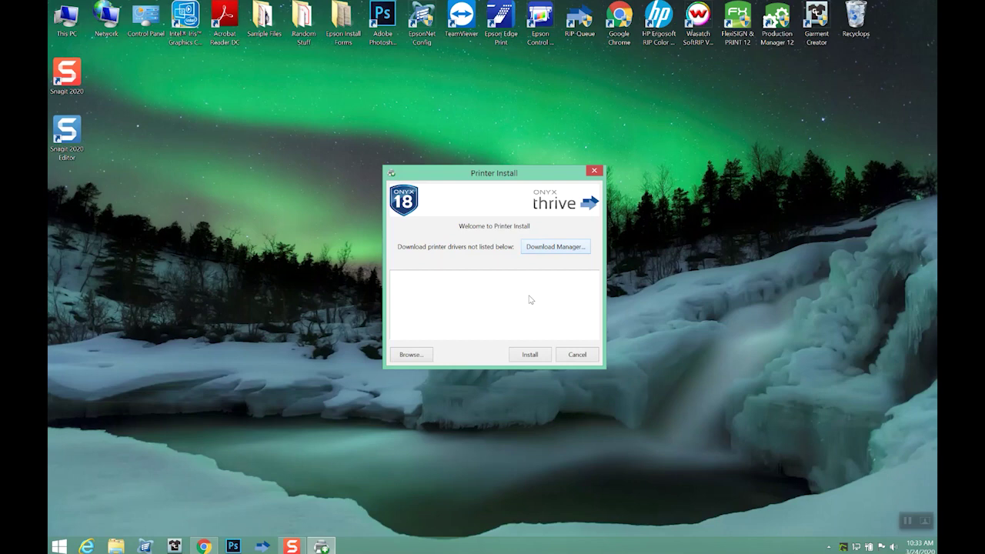
# In the Download Manager, choose version Onyx18.5, manufacturer Epson, and printer EPSON SureColor S60600.
pyautogui.click(553, 246)
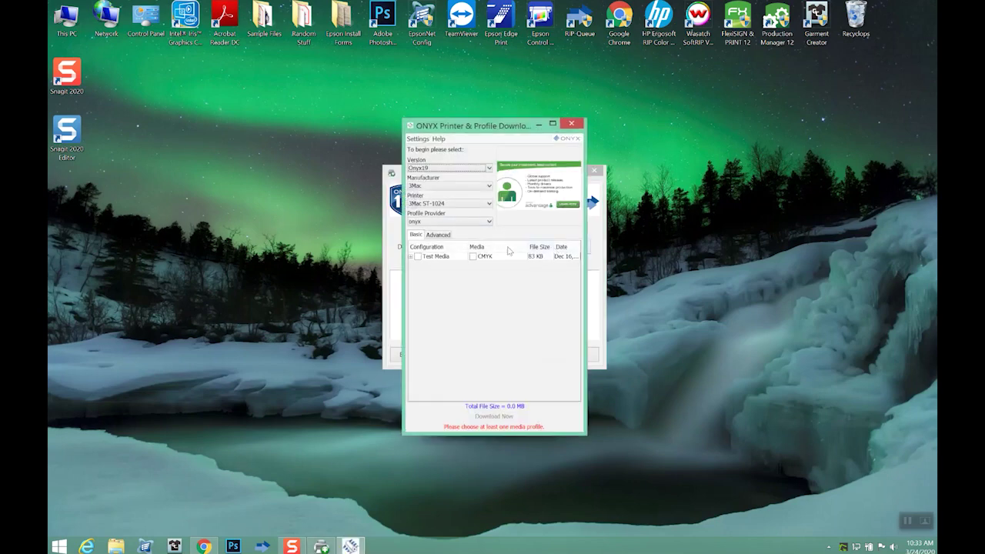
pyautogui.click(465, 169)
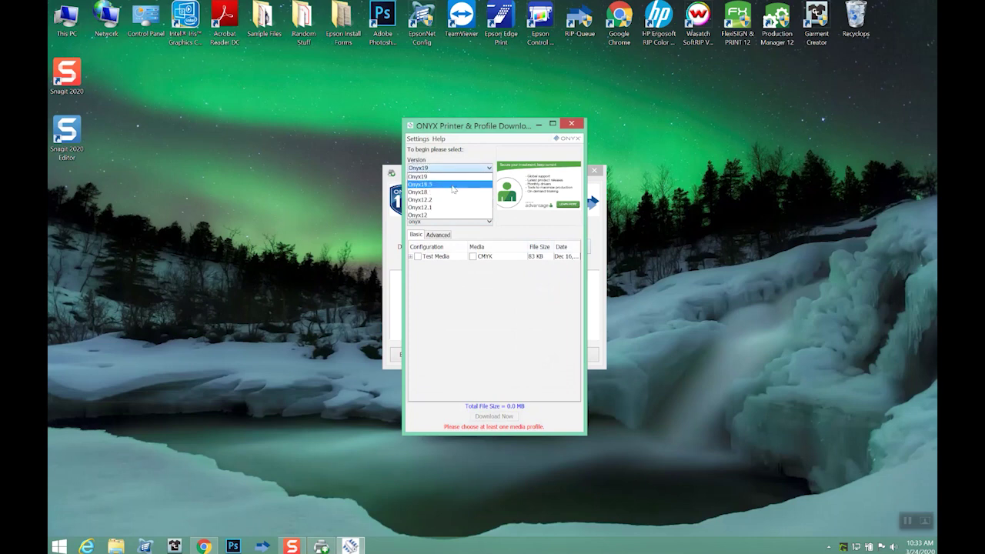
pyautogui.click(454, 187)
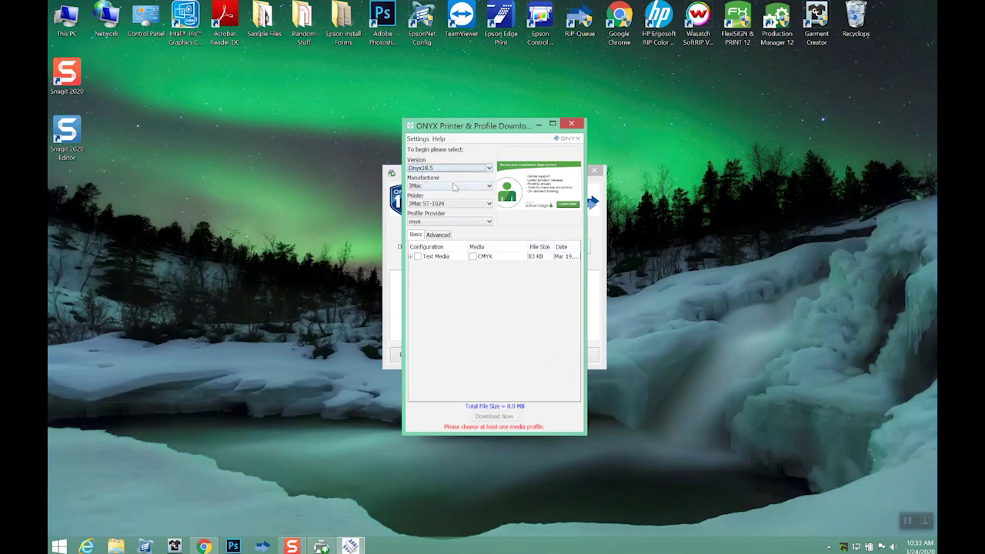
pyautogui.click(453, 186)
pyautogui.scroll(-8, 446, 212)
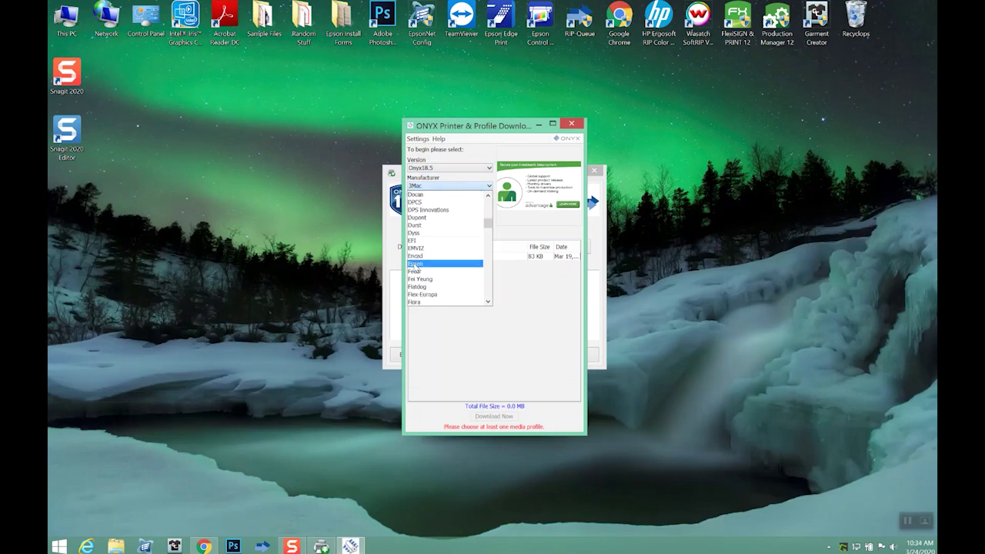
pyautogui.click(424, 265)
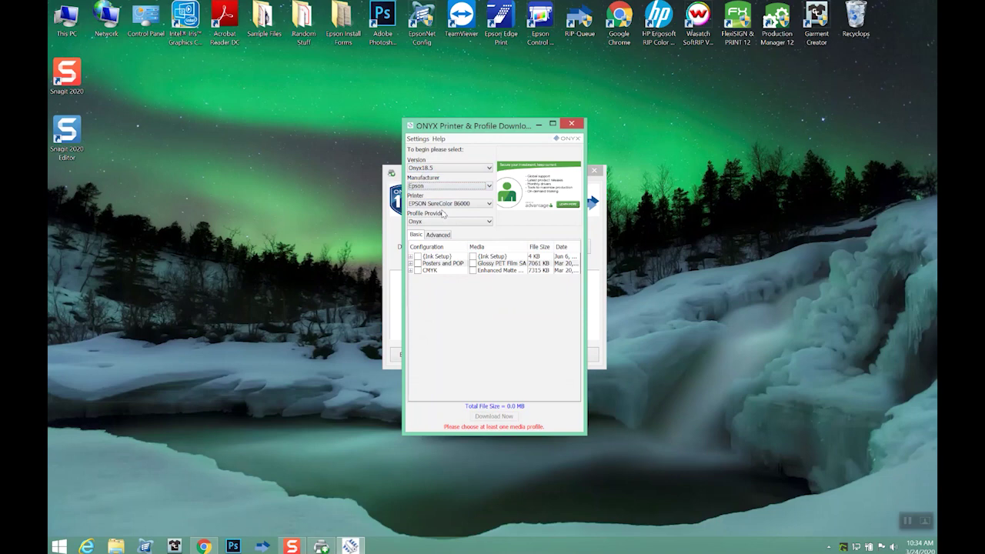
pyautogui.click(445, 204)
pyautogui.scroll(-1, 452, 289)
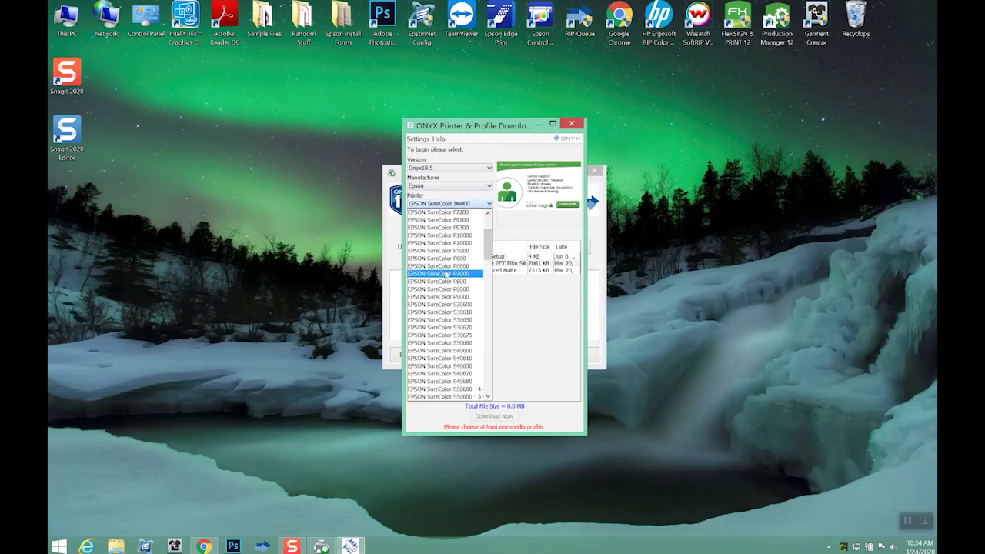
pyautogui.scroll(-4, 446, 274)
pyautogui.scroll(-3, 446, 275)
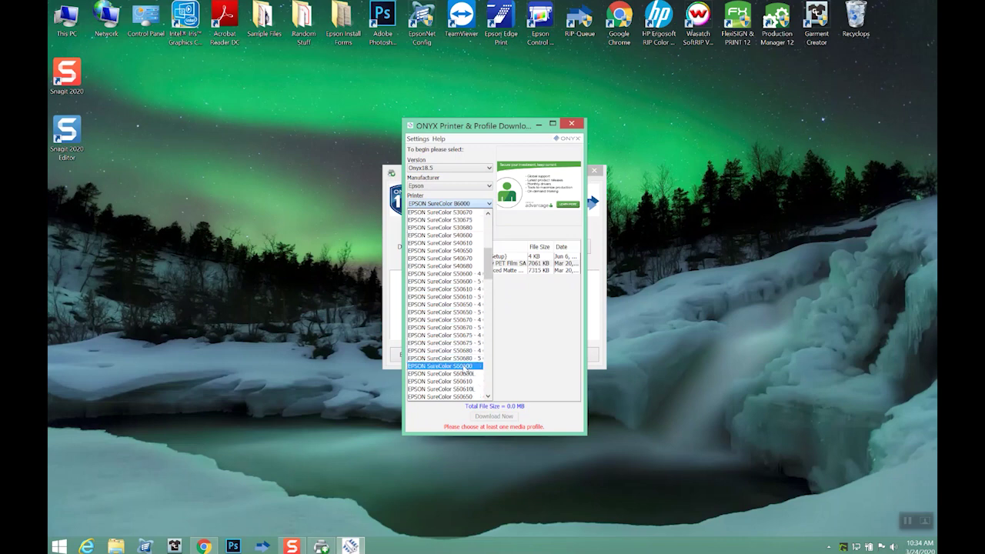
pyautogui.click(466, 368)
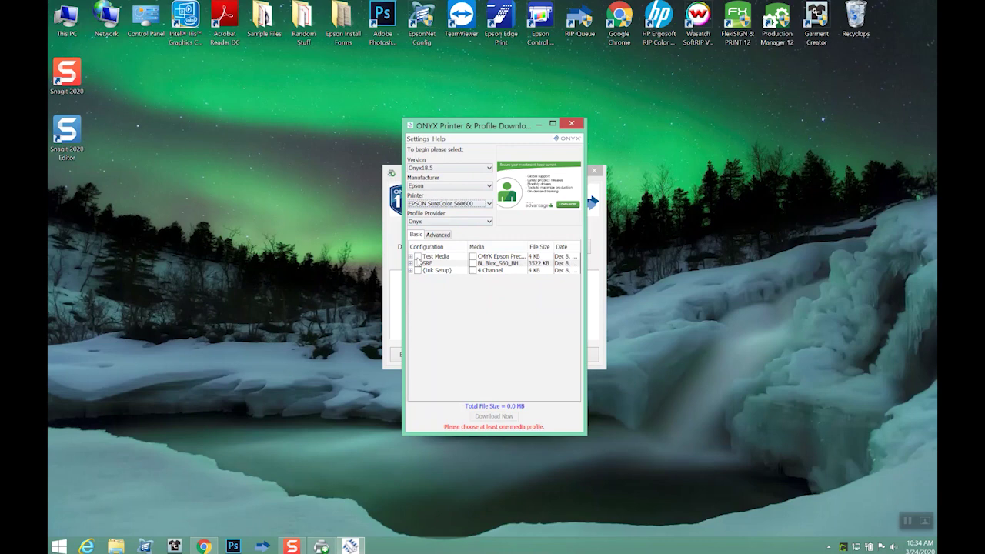
# Download the S60600 Test Media profile to the desktop, then close the Download Manager.
pyautogui.click(418, 257)
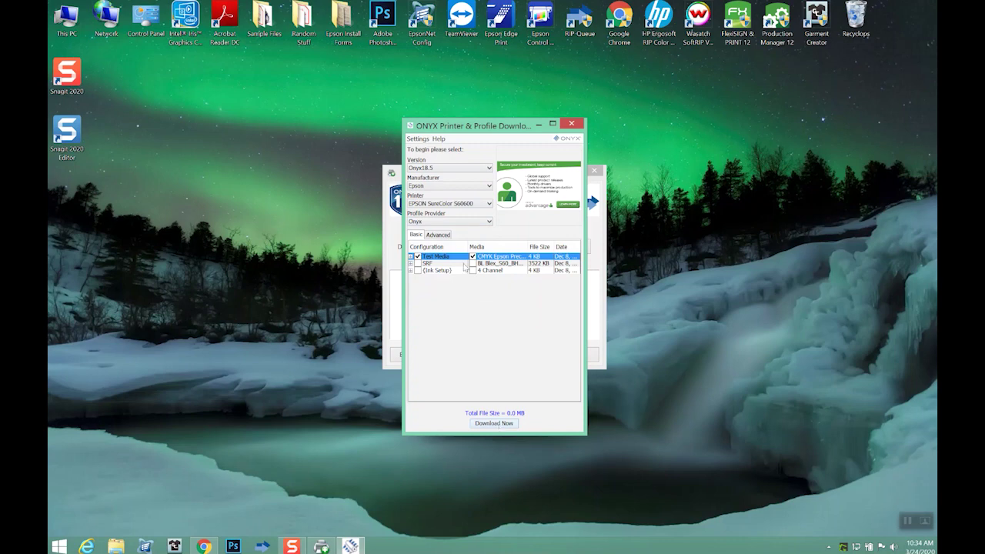
pyautogui.click(494, 424)
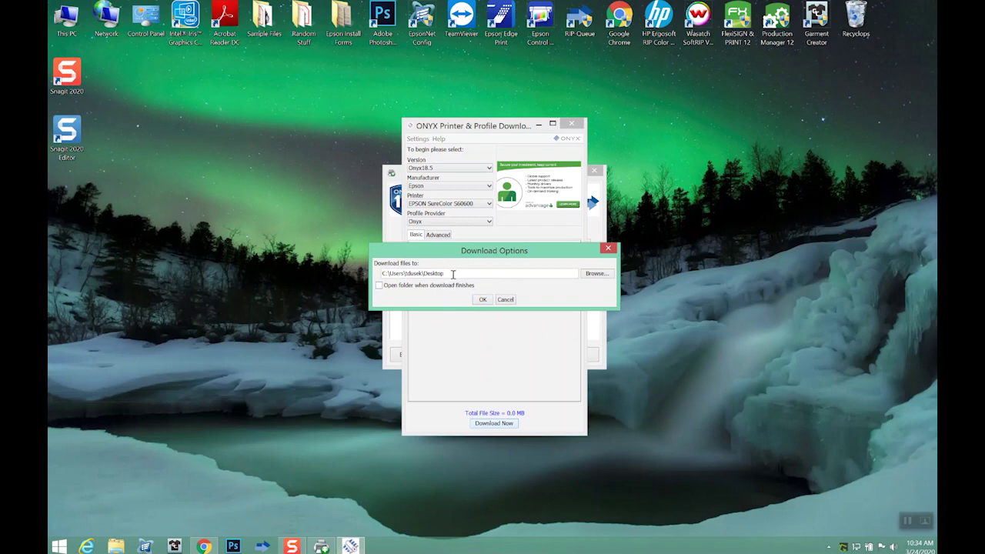
pyautogui.click(483, 299)
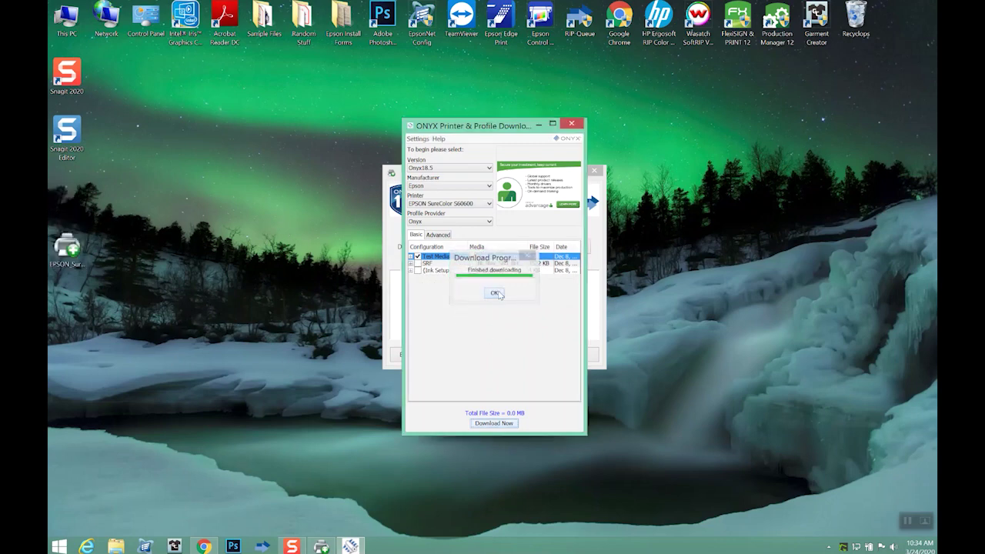
pyautogui.moveTo(89, 261); pyautogui.dragTo(245, 209)
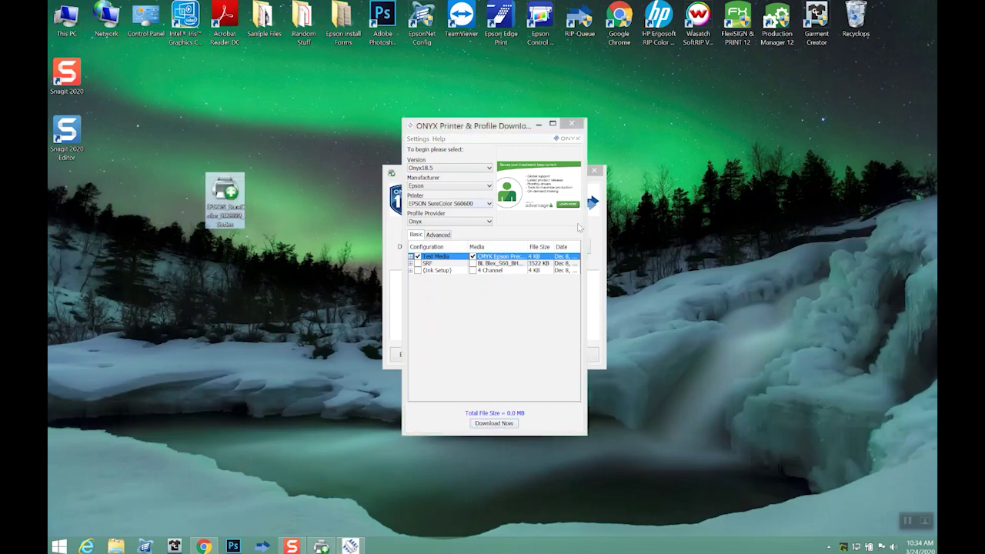
pyautogui.click(573, 124)
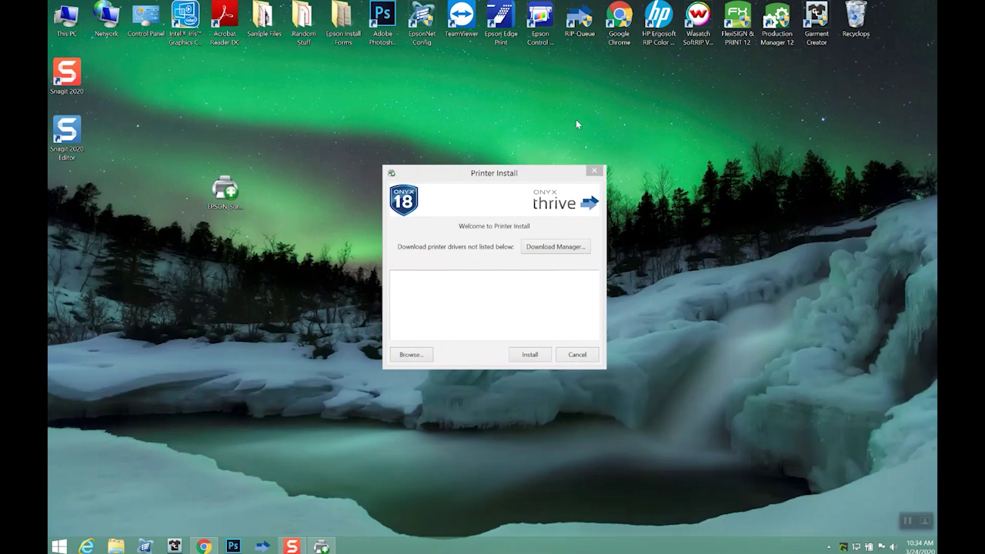
# Load the EPSON_SureColor_S60600_Series driver file and install the EPSON SureColor S60600 model.
pyautogui.click(421, 357)
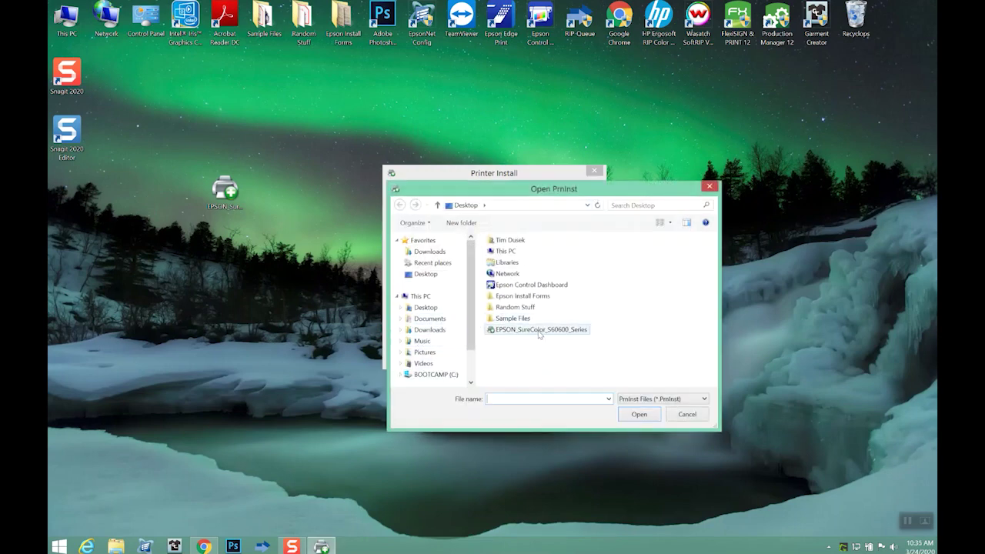
pyautogui.click(540, 329)
pyautogui.click(639, 416)
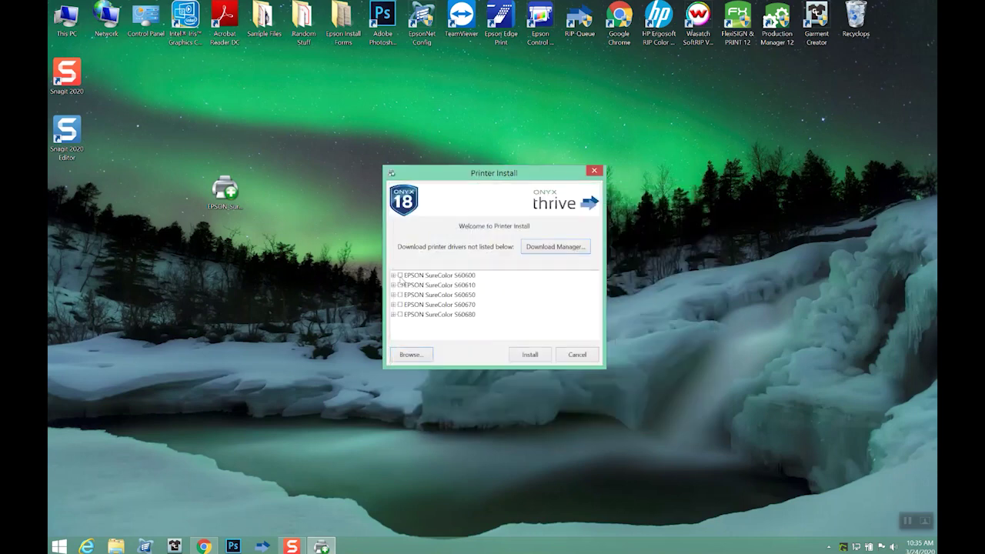
pyautogui.click(530, 355)
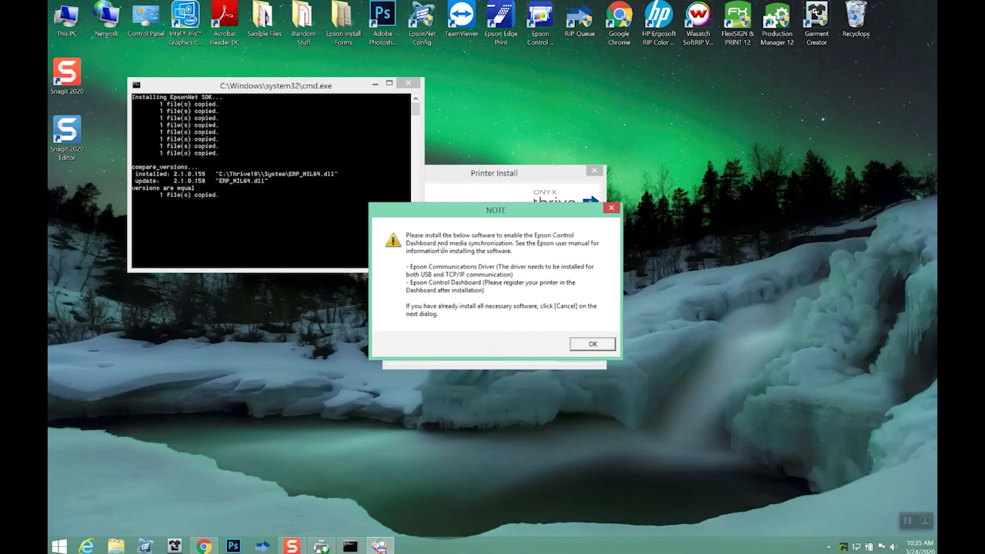
# Select the EPSON SC-S60600 Series Comm Driver, confirm the language, and agree to the Epson licence.
pyautogui.click(592, 345)
pyautogui.click(541, 239)
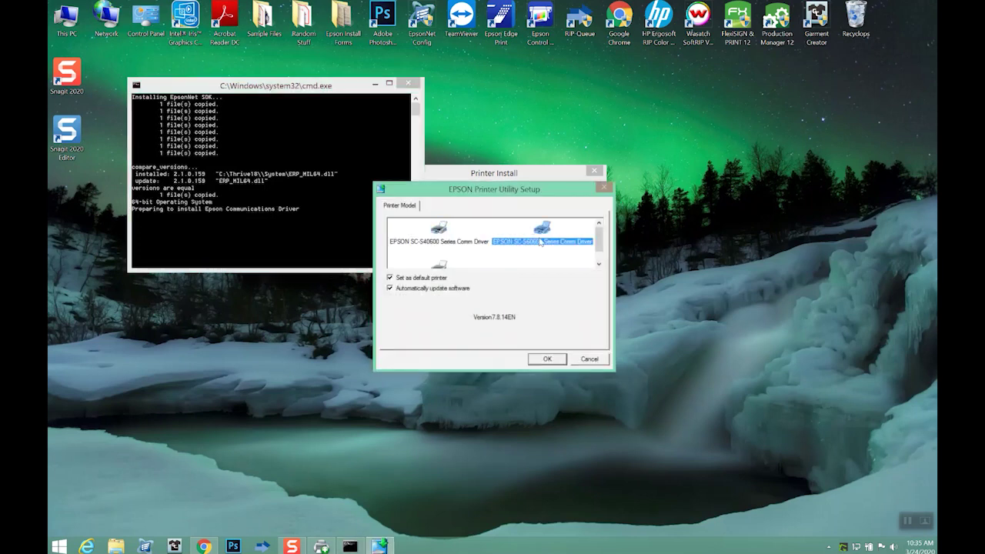
pyautogui.click(547, 359)
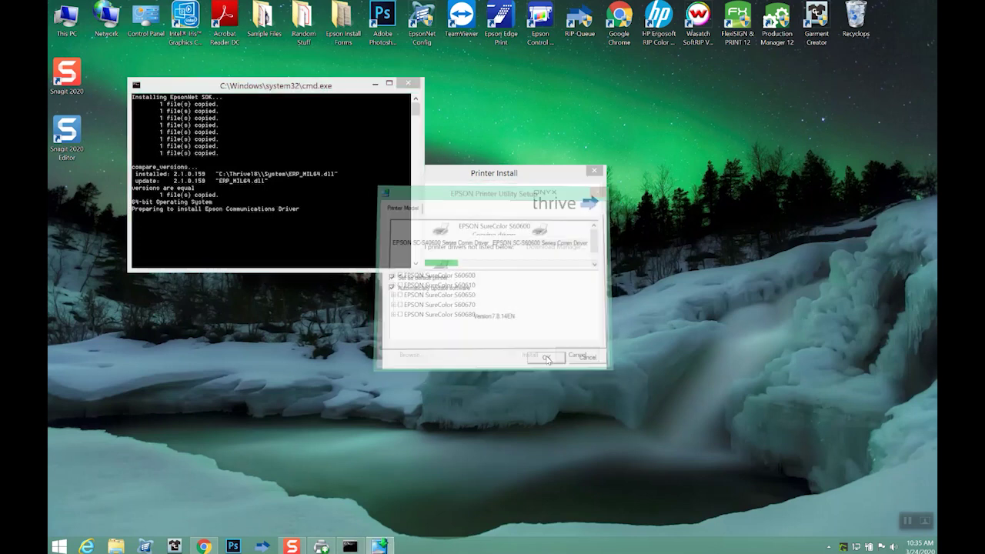
pyautogui.click(541, 315)
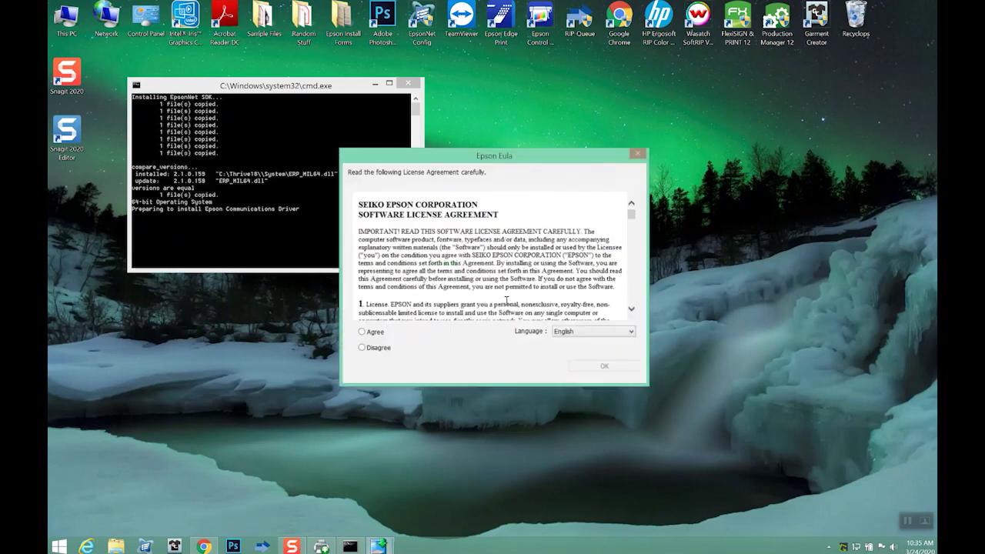
pyautogui.click(367, 333)
pyautogui.click(603, 367)
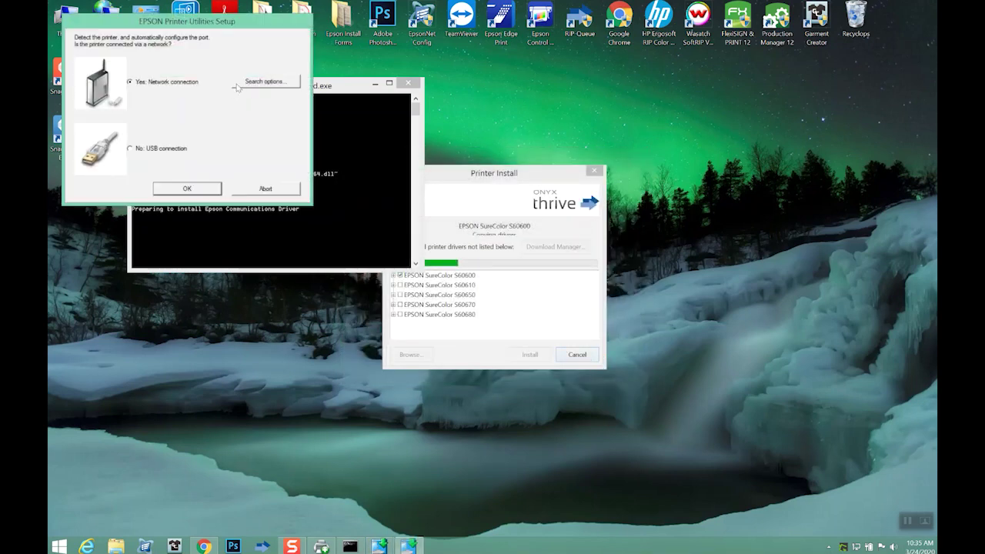
# Assign printer port 10.3.3.60 manually and acknowledge the successful driver installation.
pyautogui.click(187, 191)
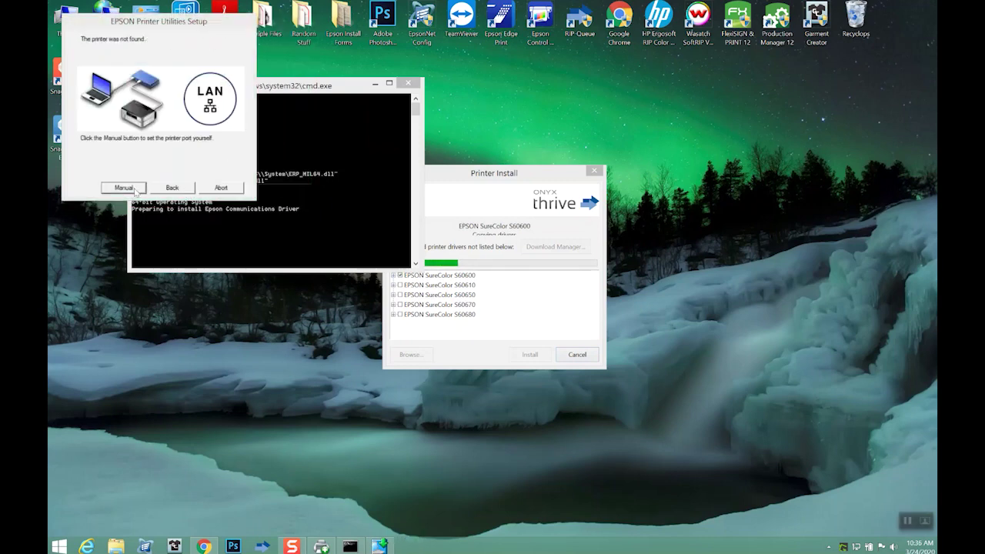
pyautogui.click(126, 187)
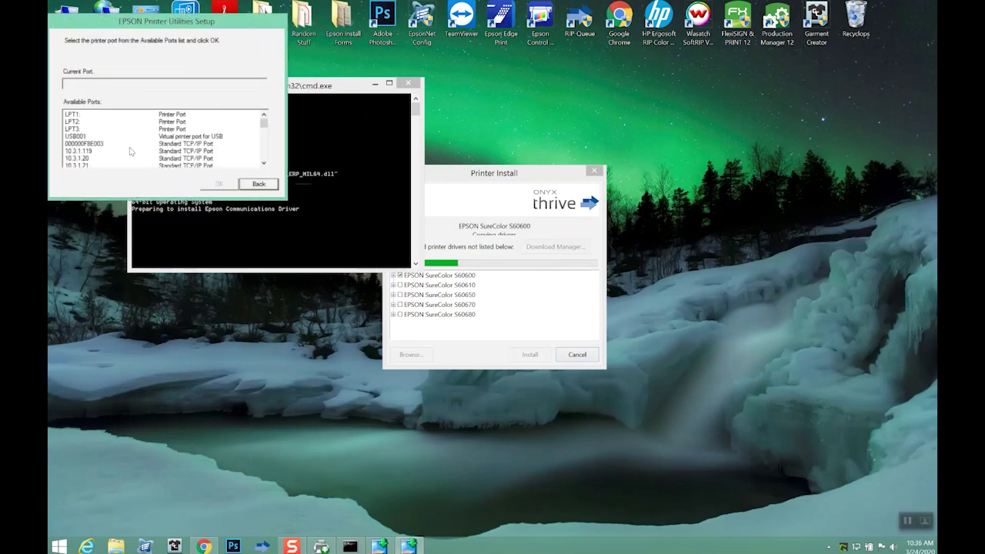
pyautogui.click(265, 163)
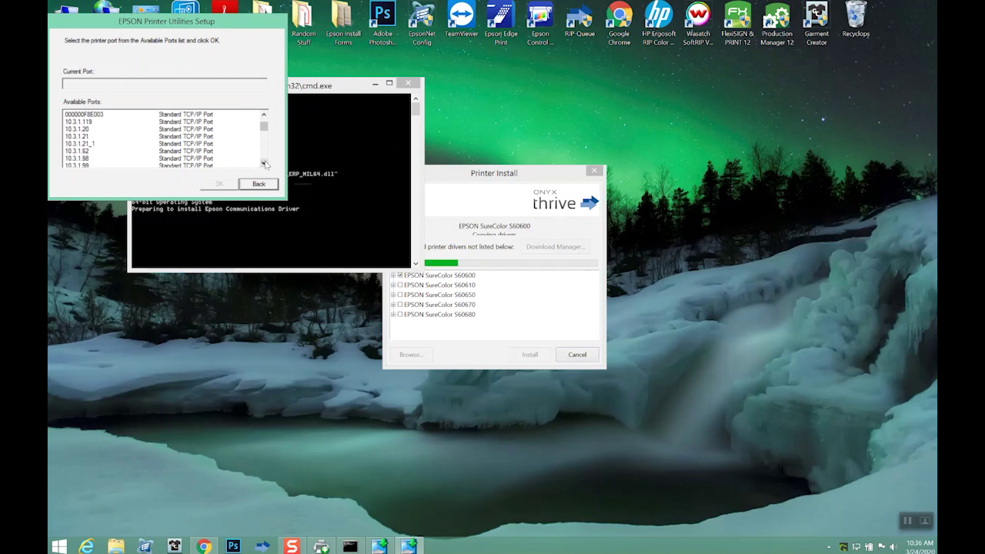
pyautogui.click(265, 163)
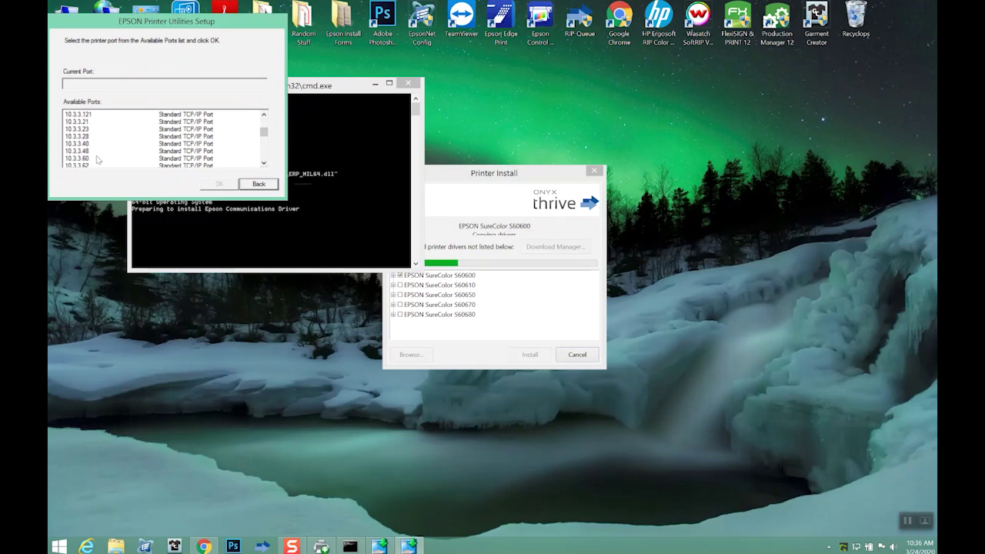
pyautogui.click(98, 159)
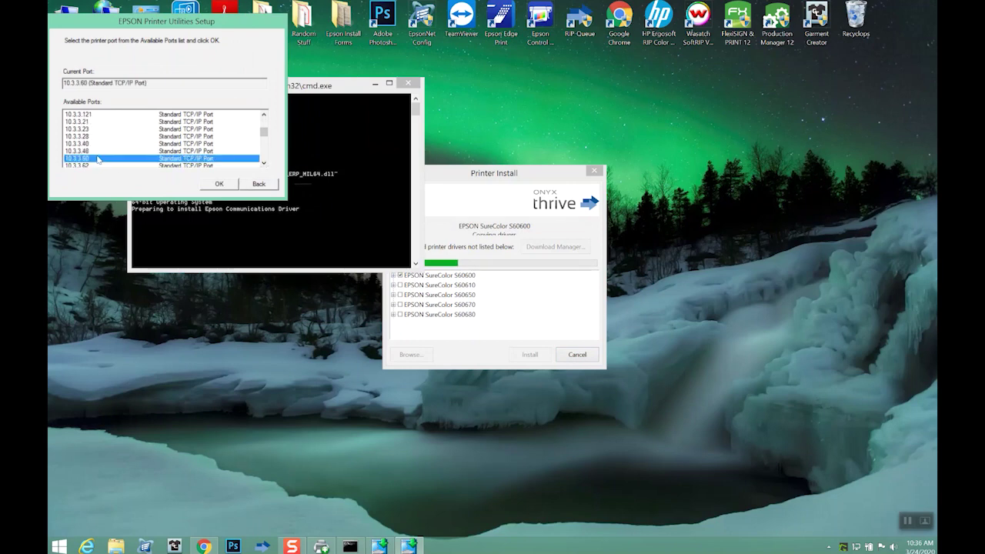
pyautogui.click(219, 183)
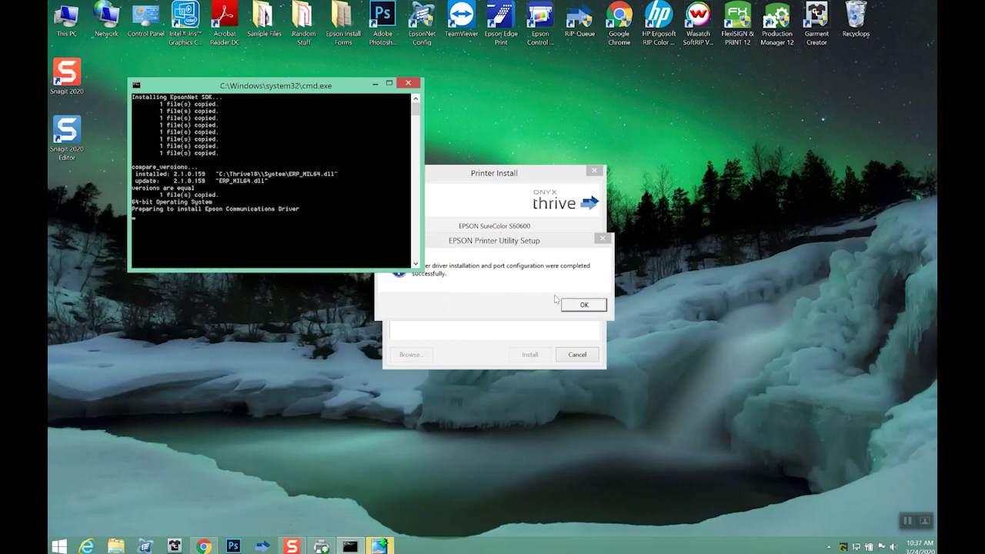
pyautogui.click(505, 244)
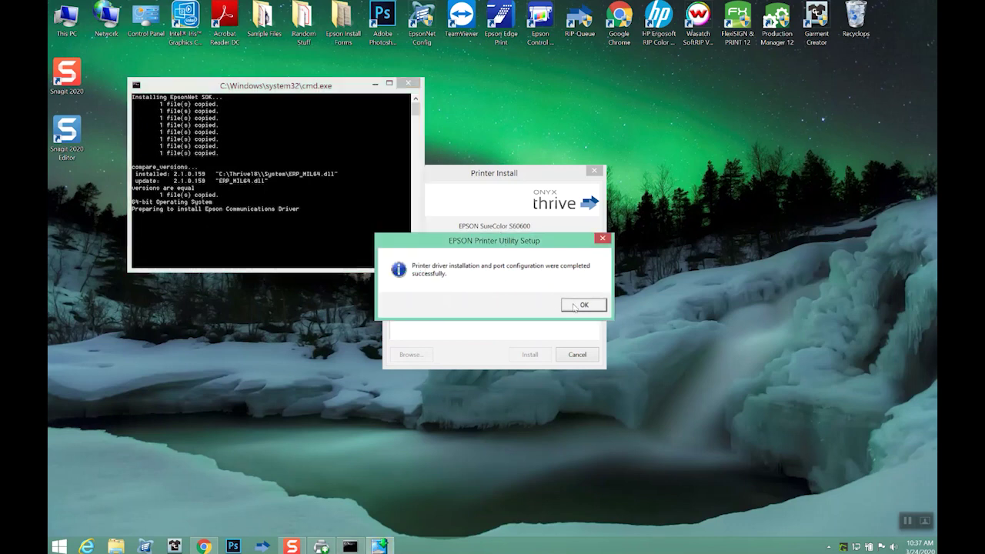
pyautogui.click(583, 305)
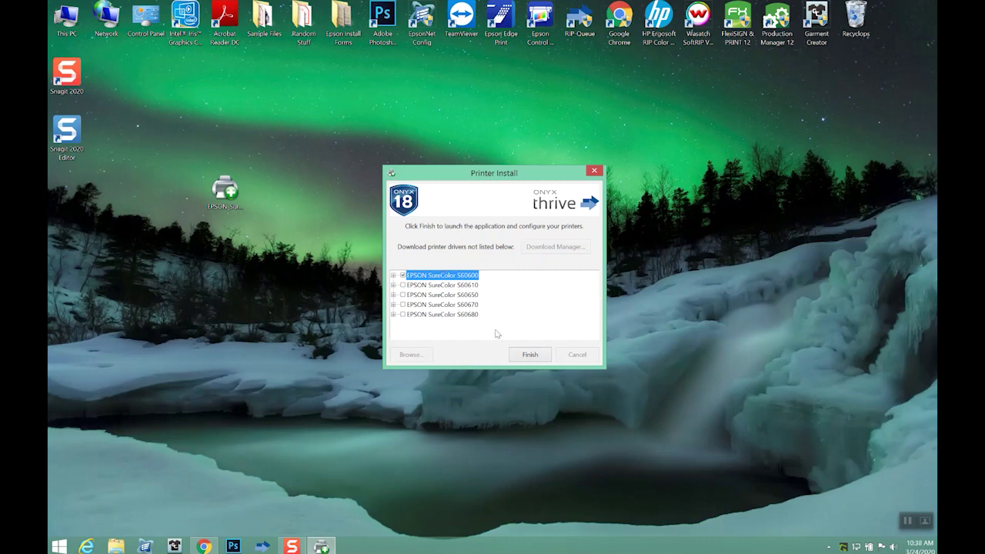
# Finish Printer Install, dismiss the serial-number and HP Latex alerts, and select the EPSON SureColor S60600.
pyautogui.click(525, 355)
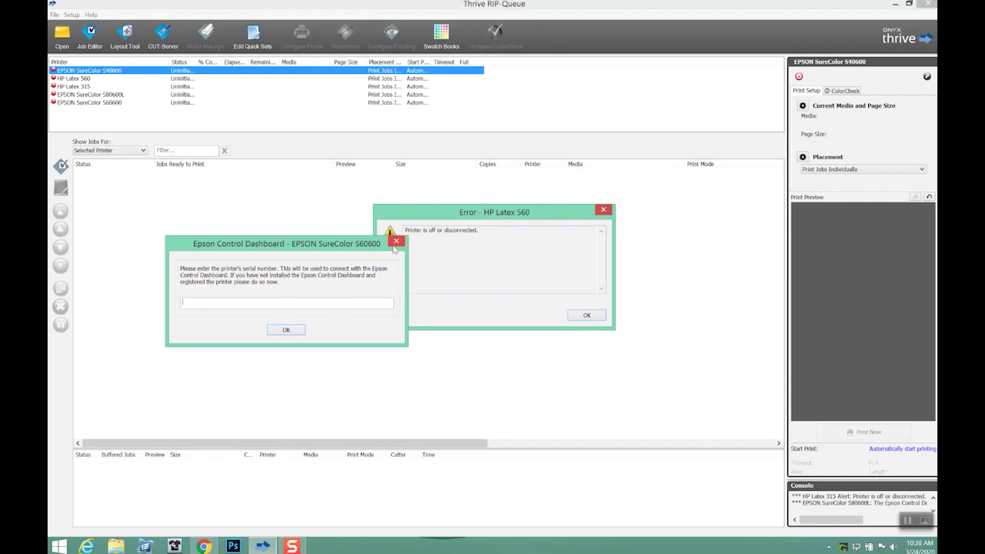
pyautogui.click(395, 243)
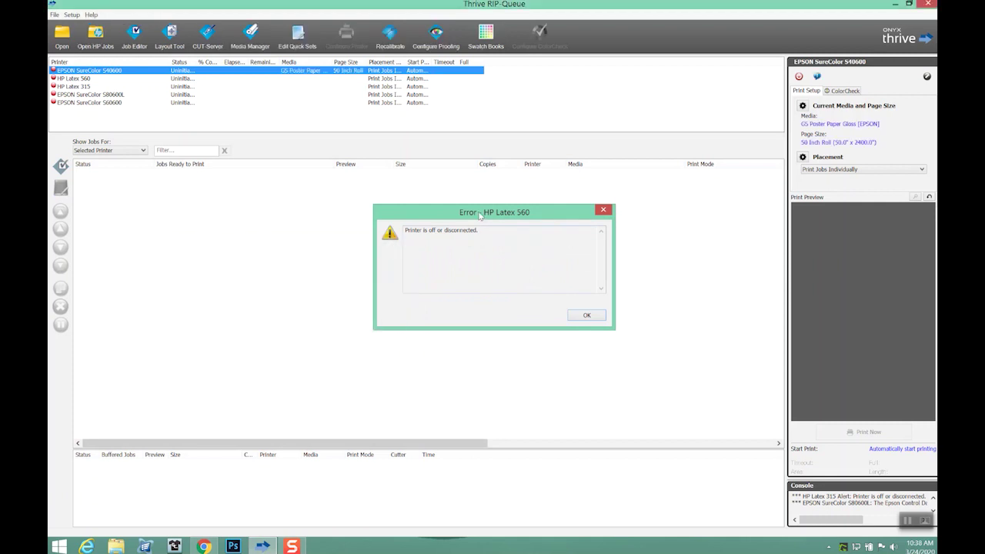
pyautogui.click(587, 317)
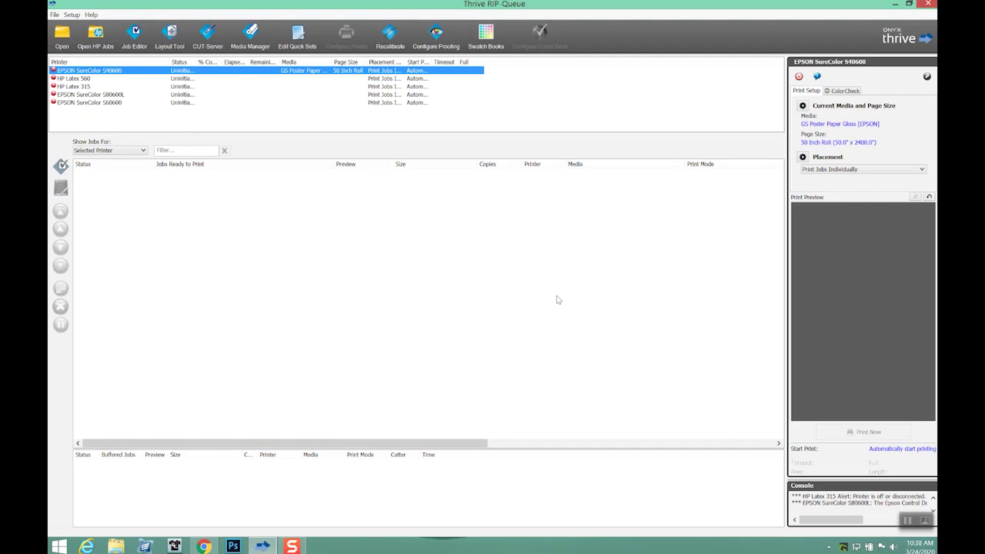
pyautogui.click(115, 103)
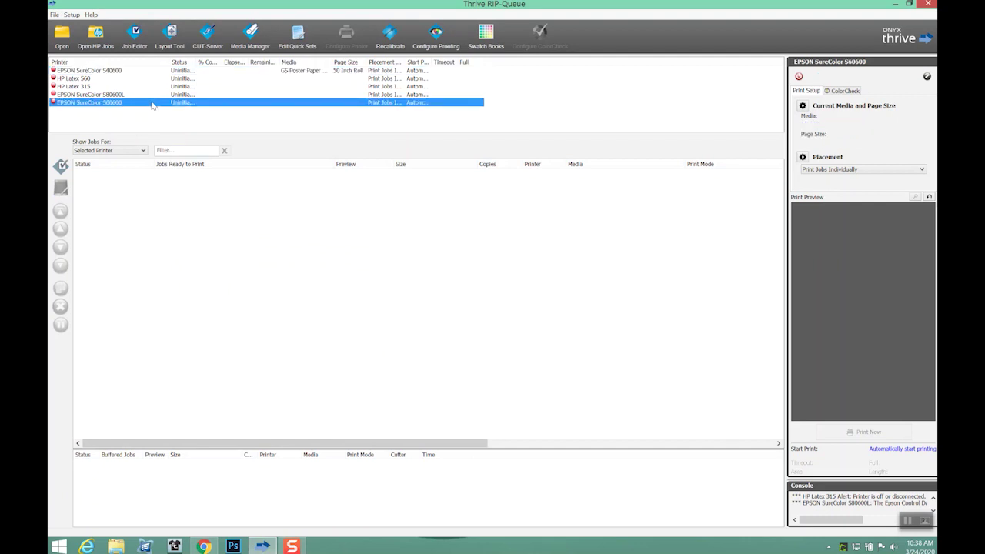